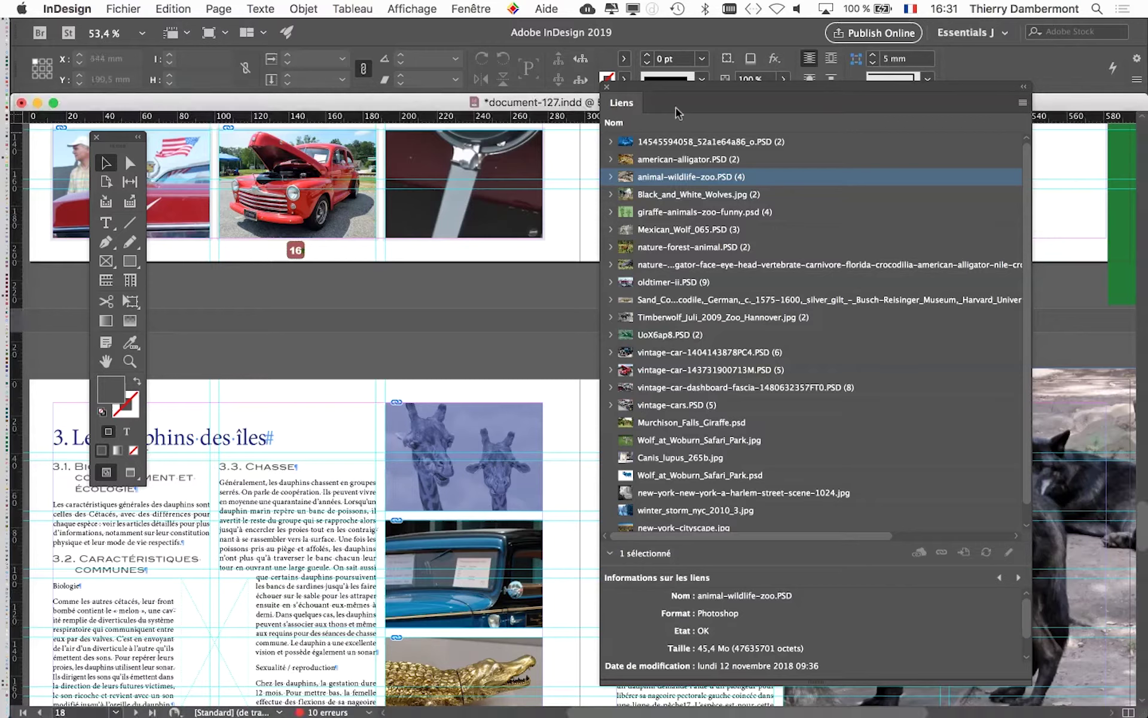
Step: Close the Liens panel and scroll until the pages 18–19 spread fills the window
left_click(606, 87)
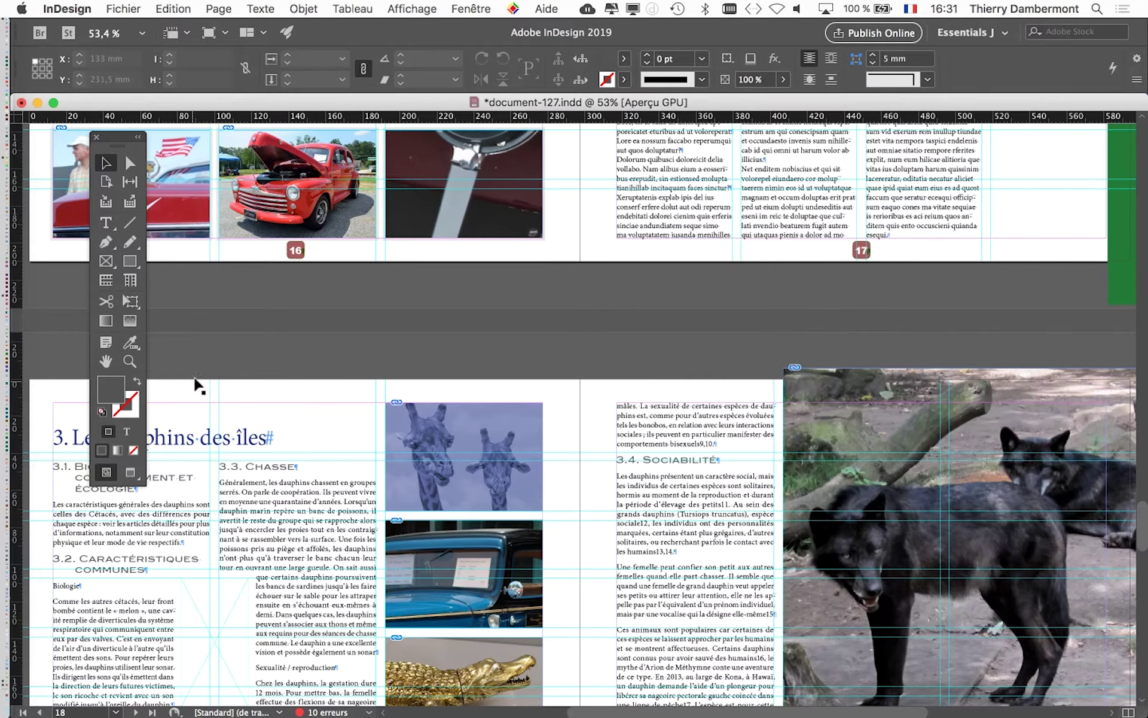
scroll(300, 435, "down", 5)
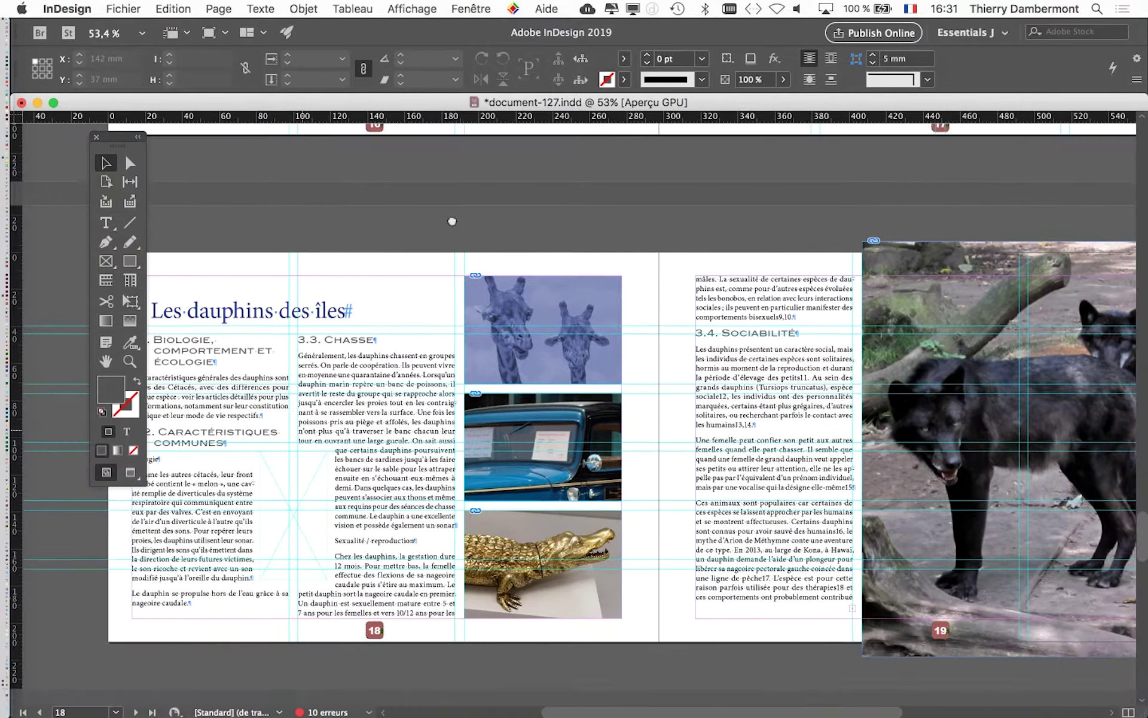
scroll(358, 329, "left", 3)
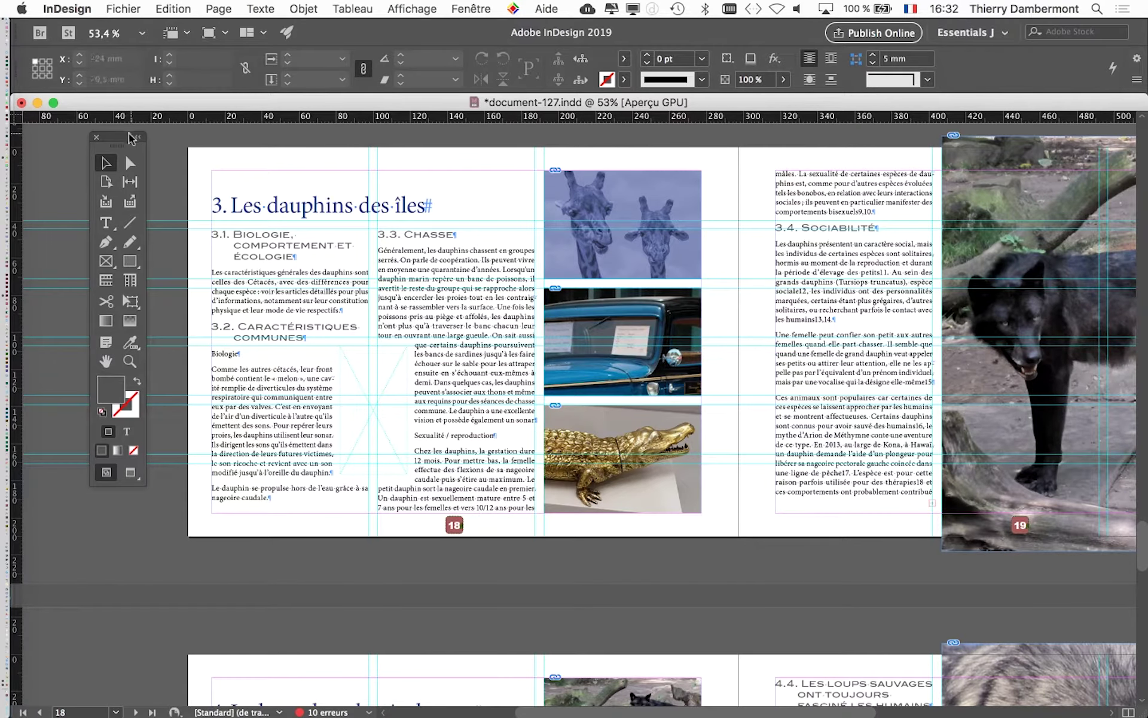
Step: Move the Tools panel further left and bring up the Texte menu
left_click_drag(124, 140, 77, 152)
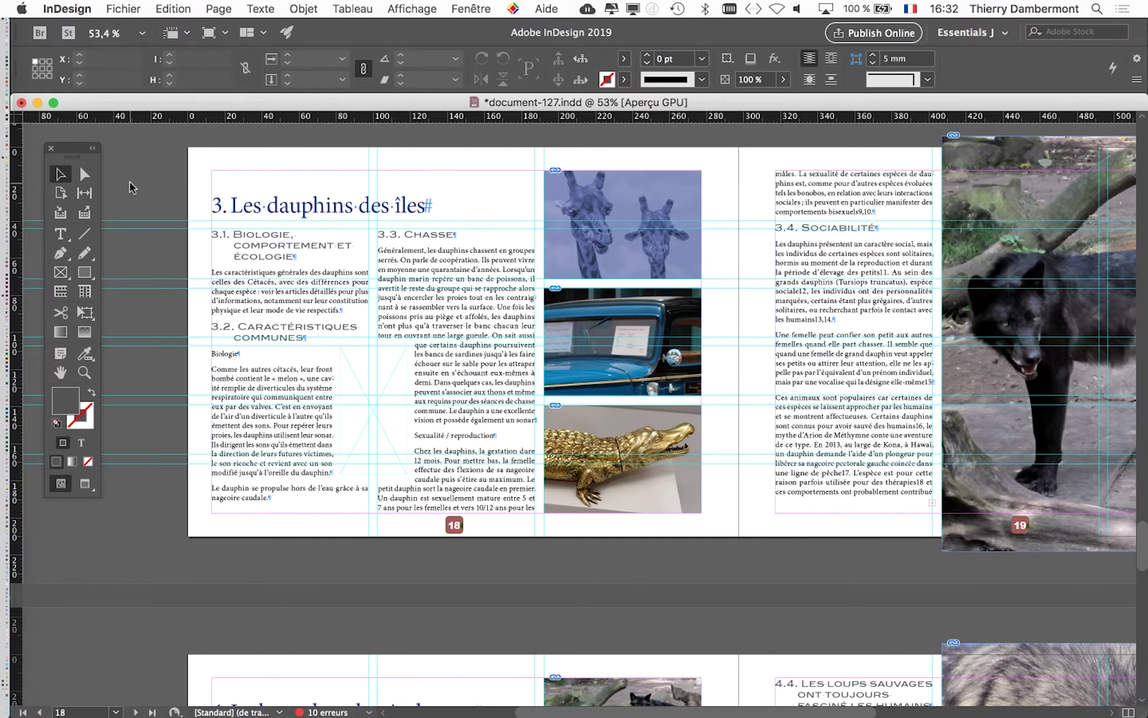
left_click(263, 8)
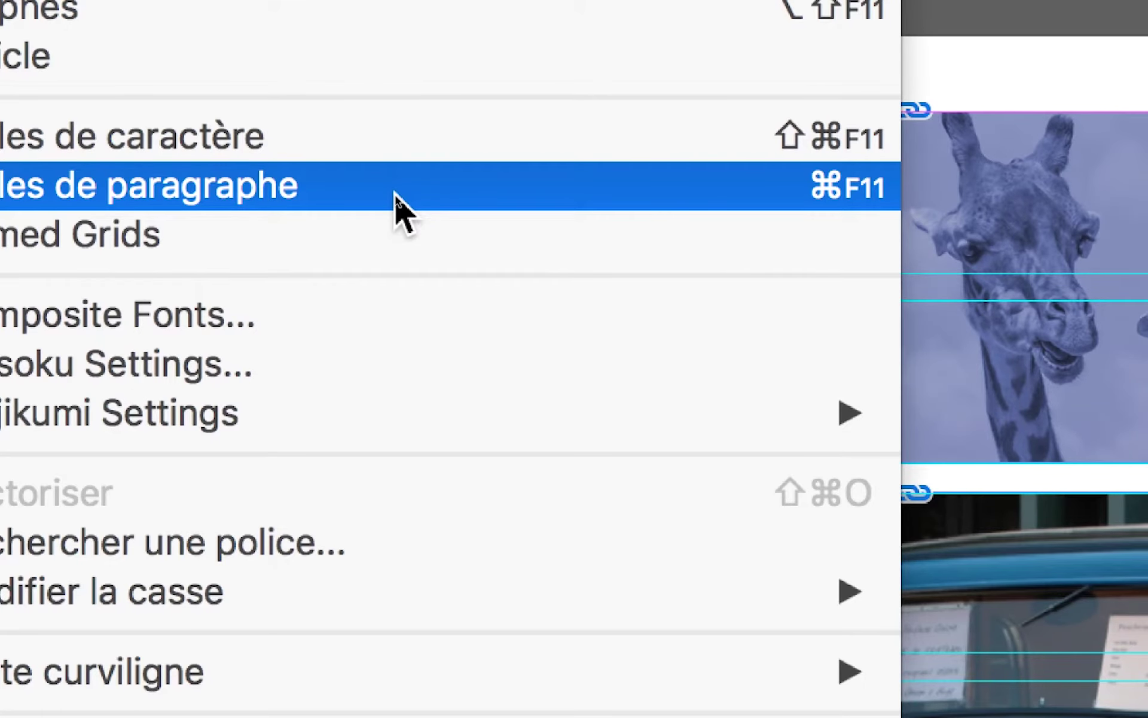
Step: Show Styles de paragraphe, expand Groupe de styles 1 and select titre de second niveau
left_click(396, 196)
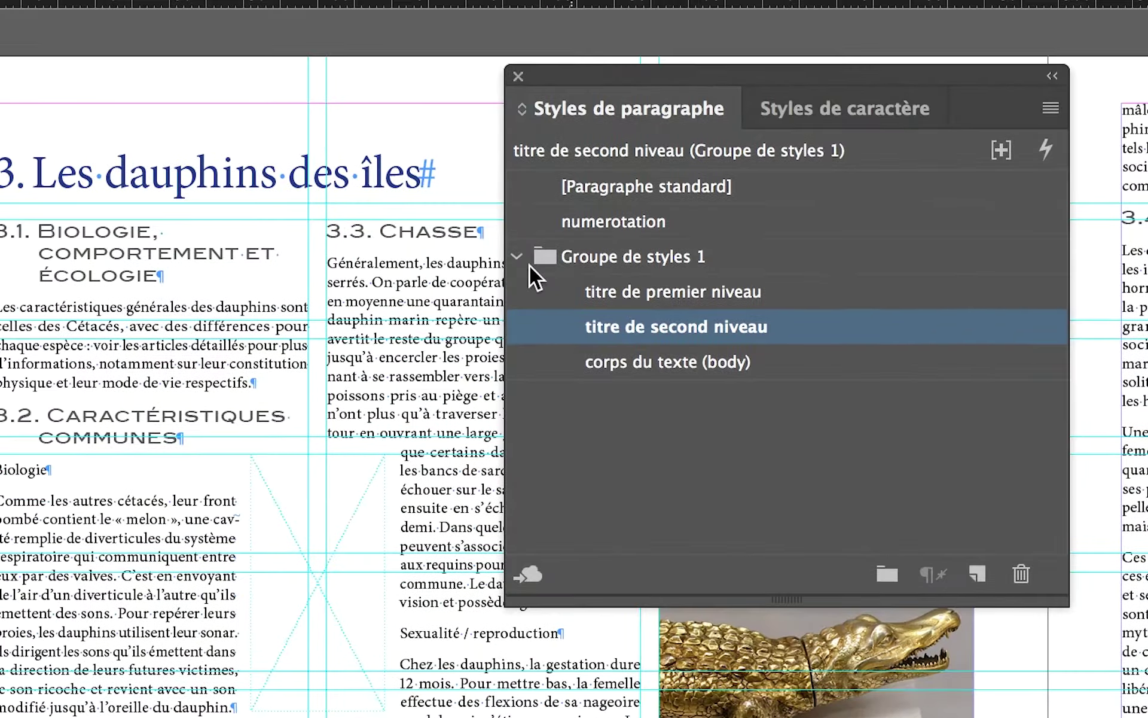
left_click(427, 233)
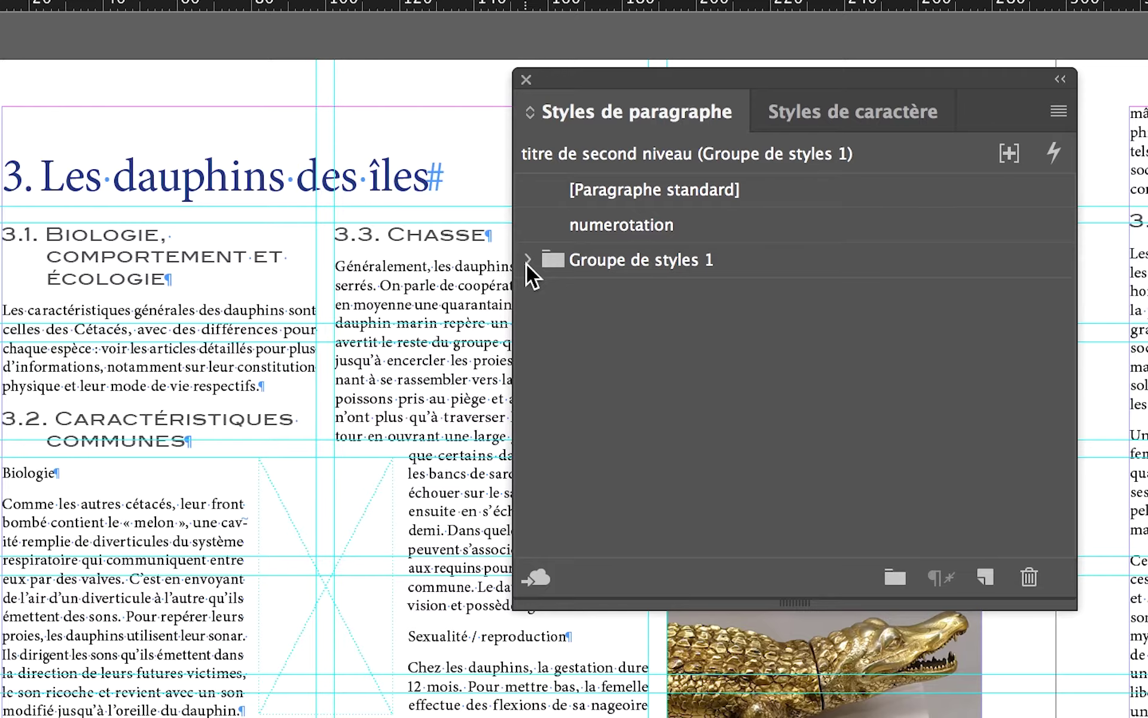
left_click(550, 263)
left_click(510, 261)
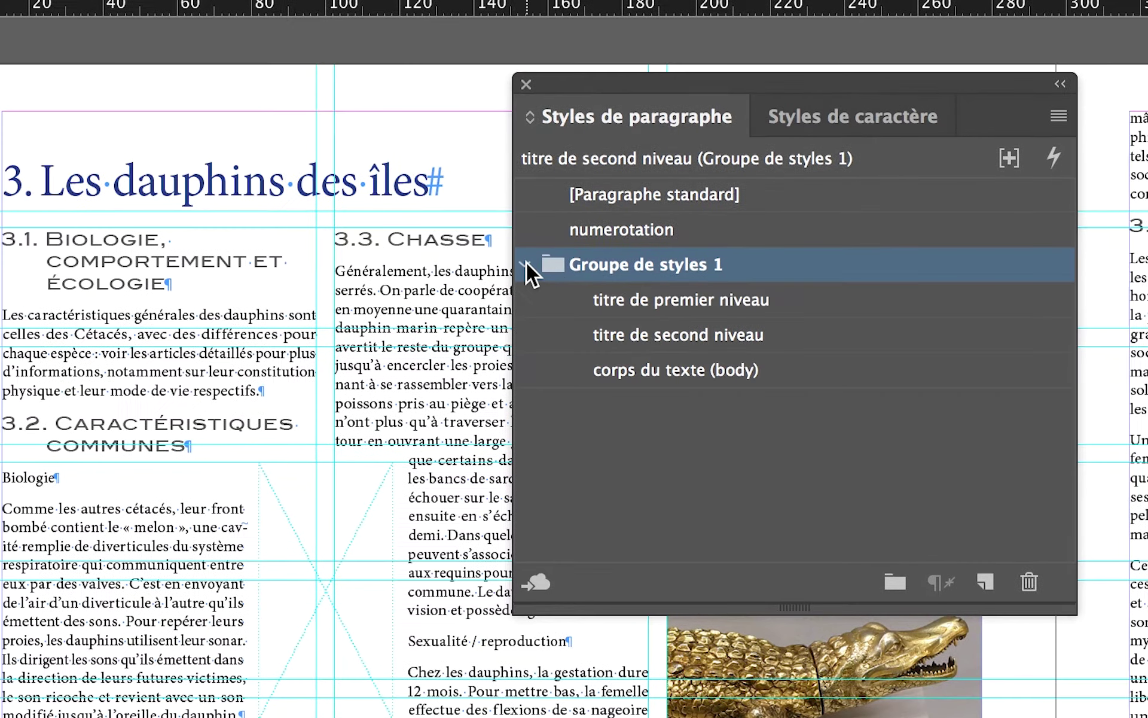
left_click(577, 285)
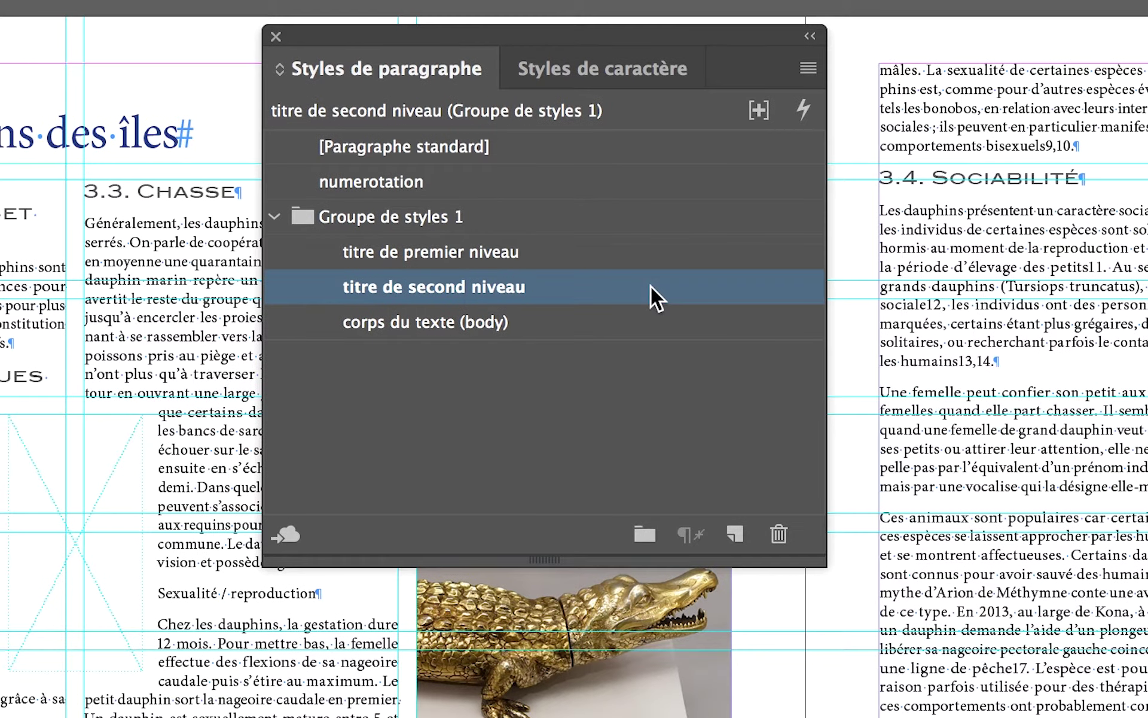
Step: Open titre de second niveau's basic character formats with Aperçu on, dialog moved left
double_click(651, 286)
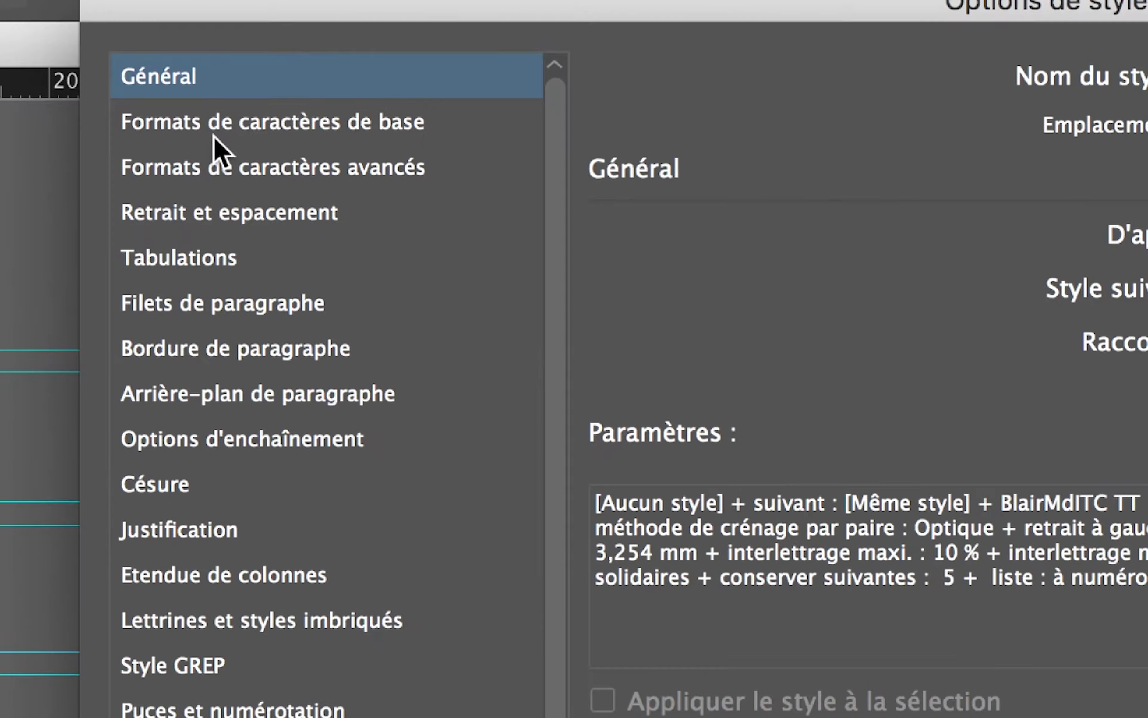
left_click(213, 137)
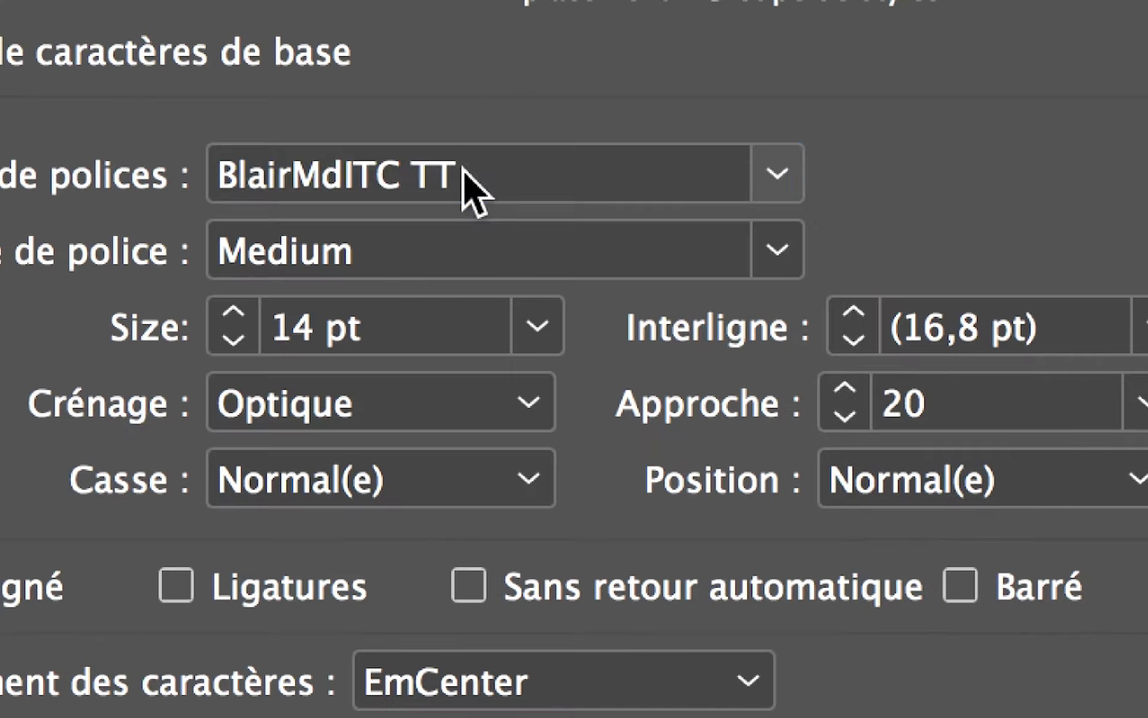
left_click(469, 185)
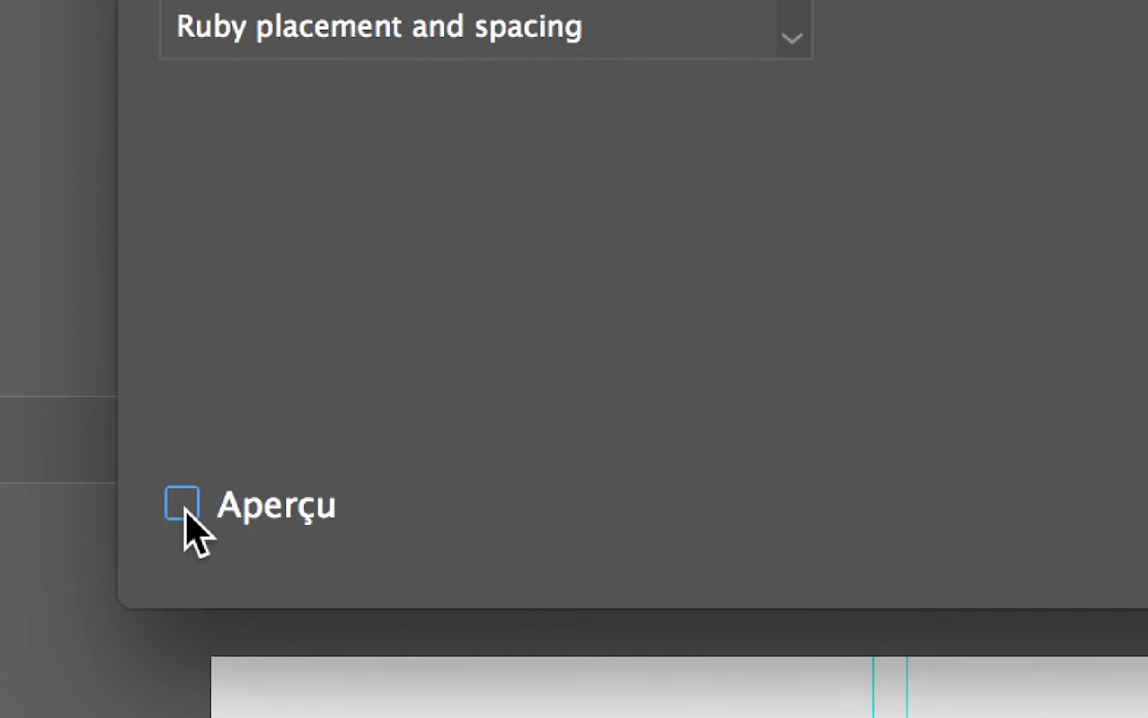
left_click(185, 509)
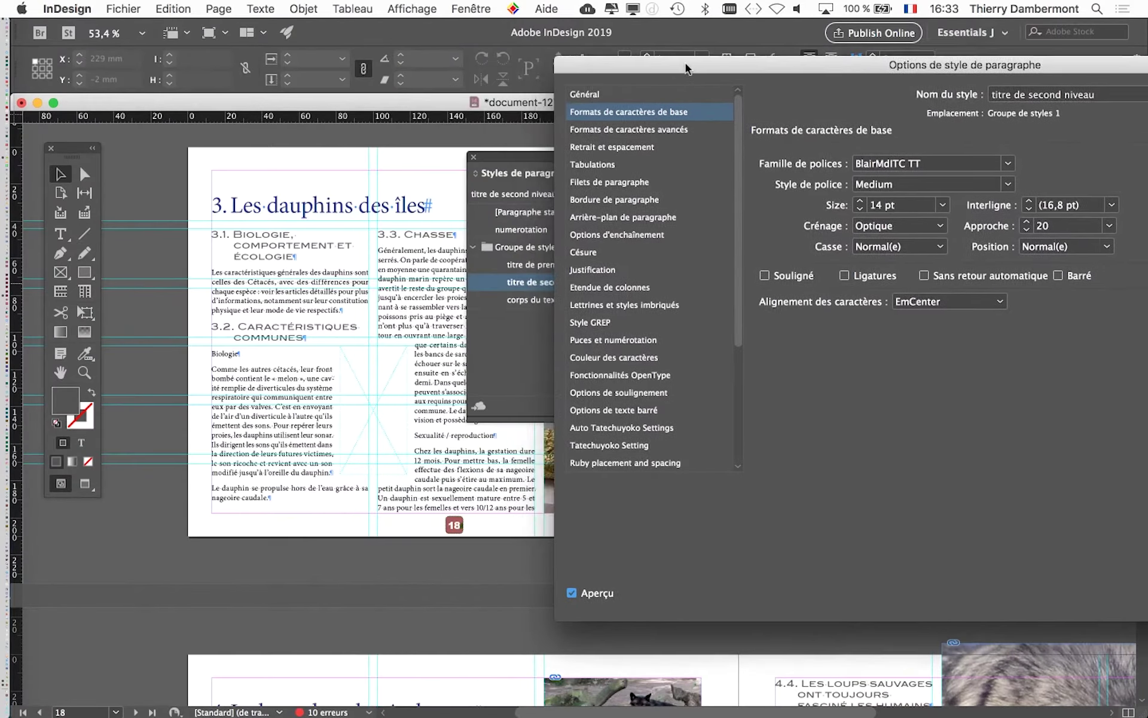
left_click_drag(686, 69, 559, 69)
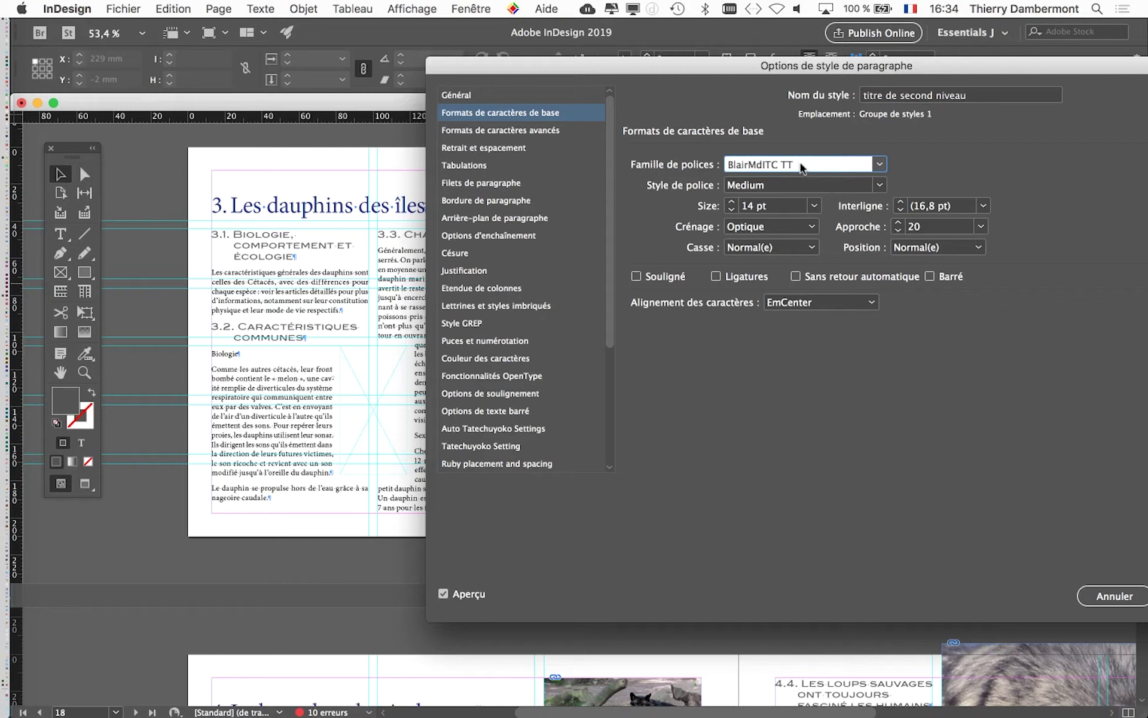
Step: Change the style's font family to Myriad Pro Regular and confirm with OK
type("Mona Lisa So")
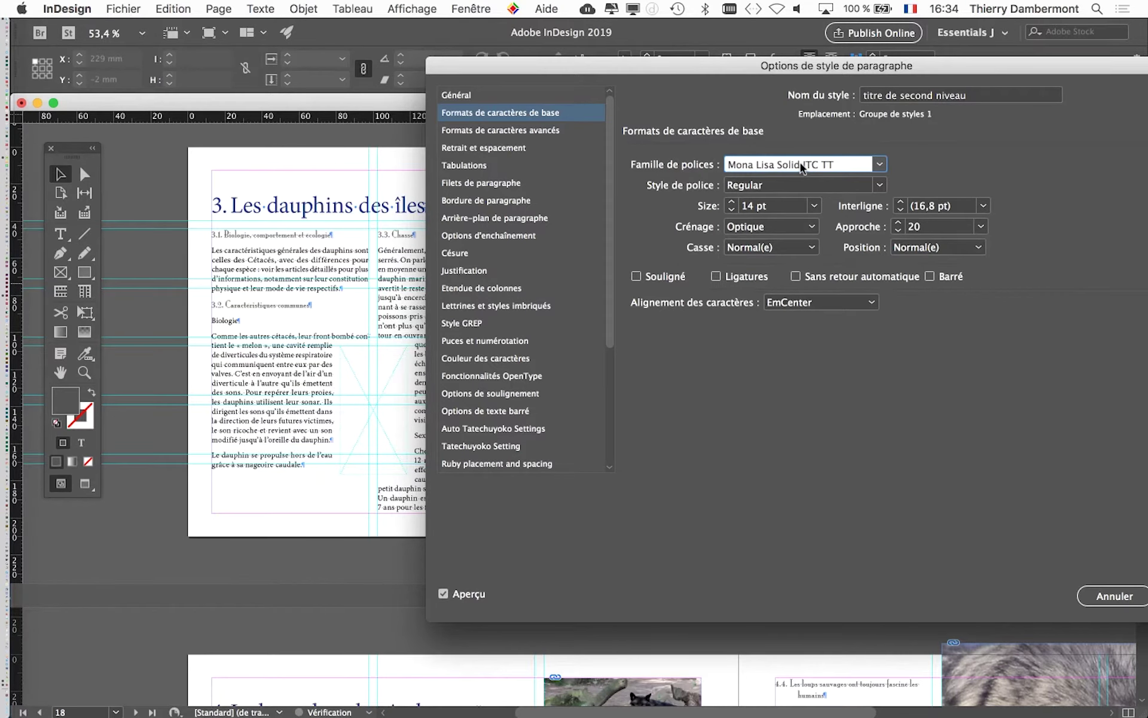
type("Myriad Pro")
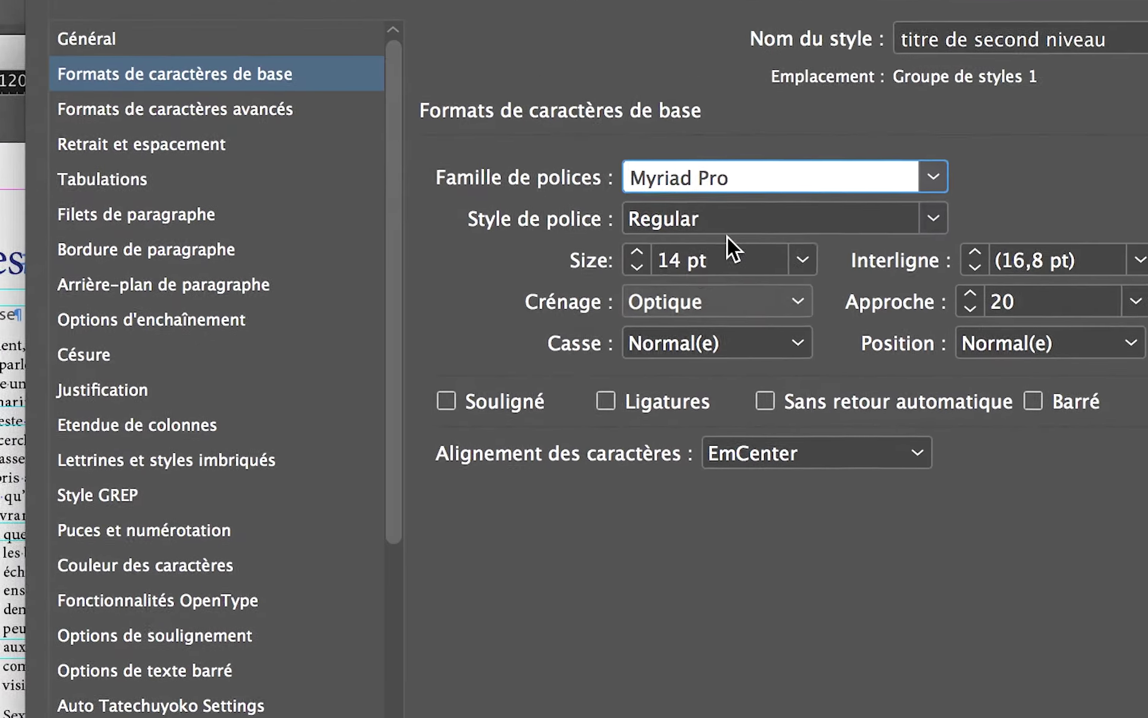
left_click(733, 223)
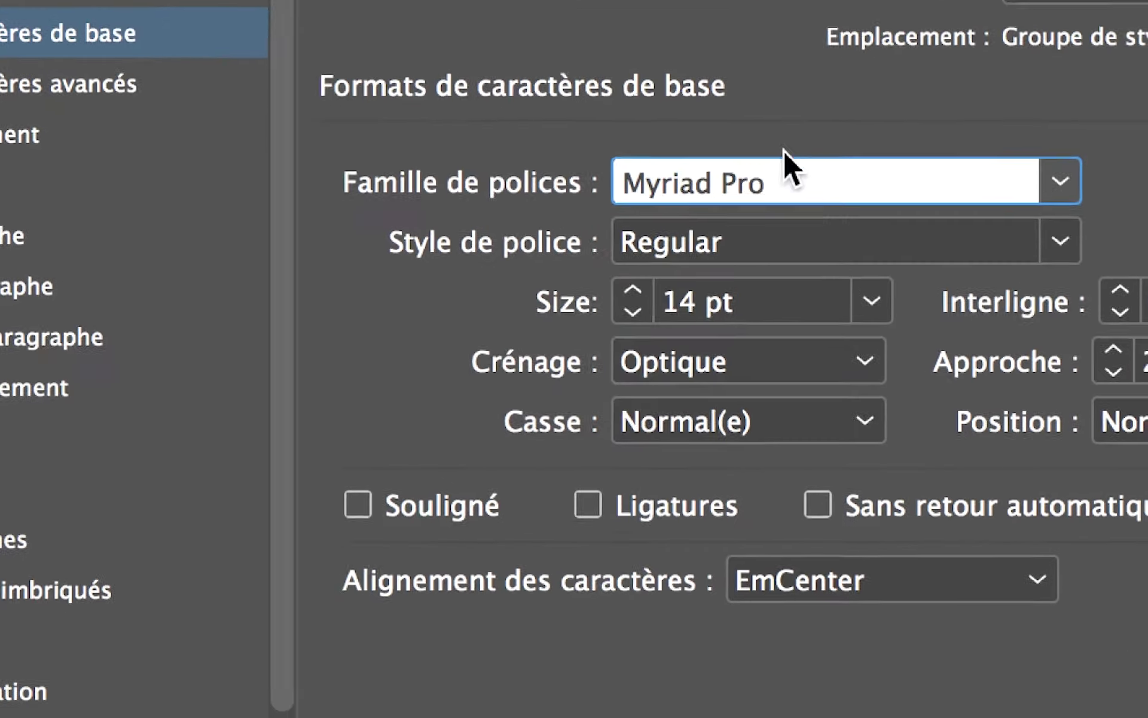
left_click_drag(785, 179, 568, 159)
key("Left")
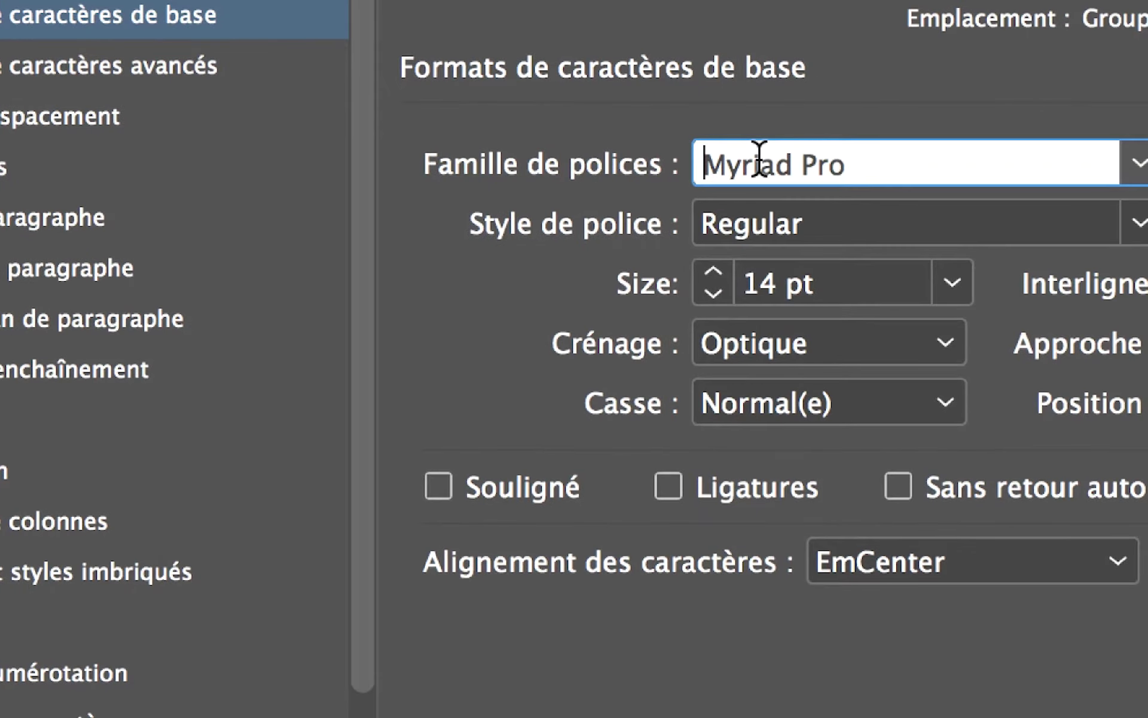
type("M")
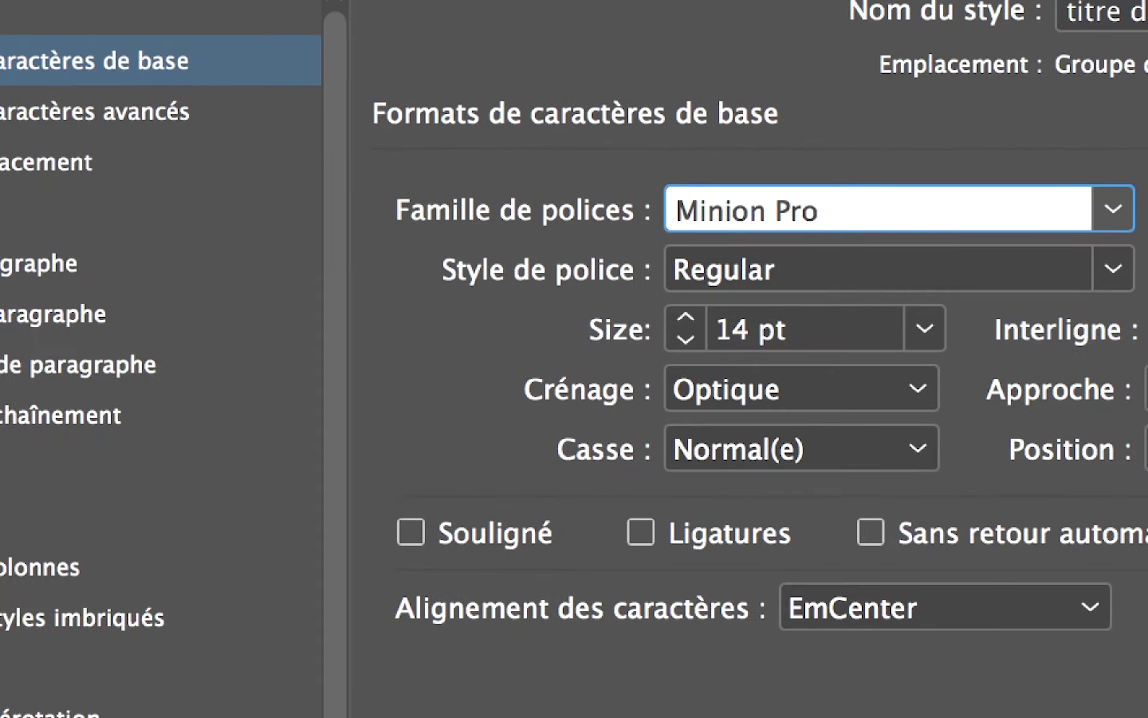
type("yriad")
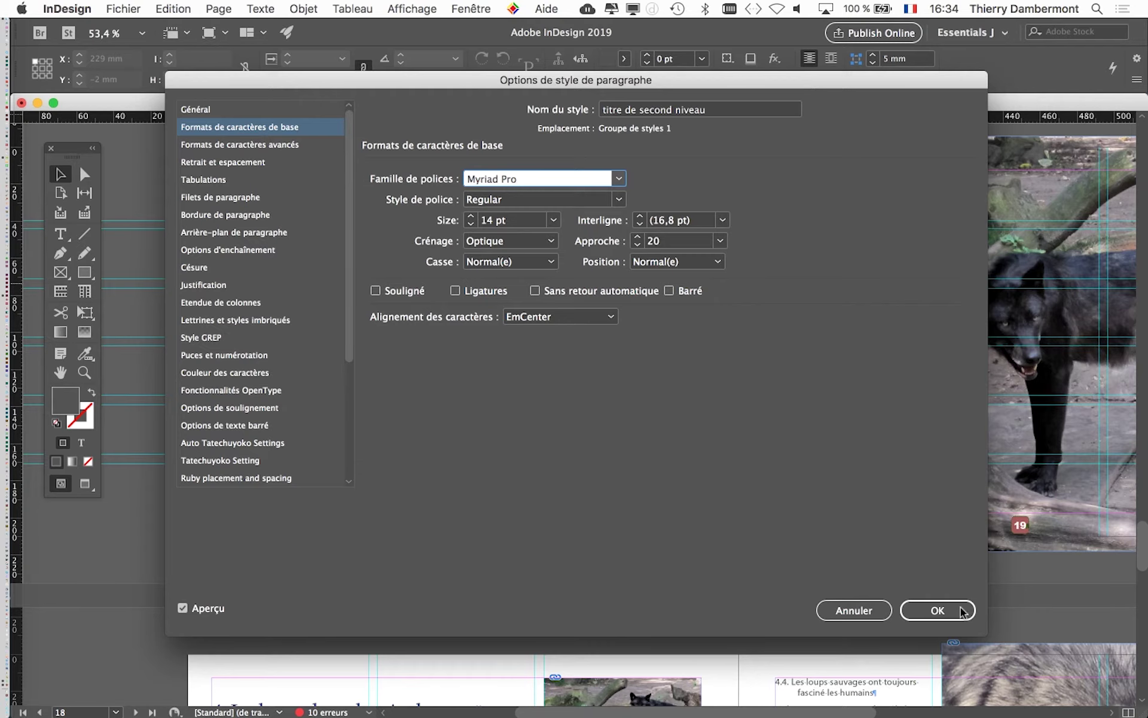
left_click(962, 610)
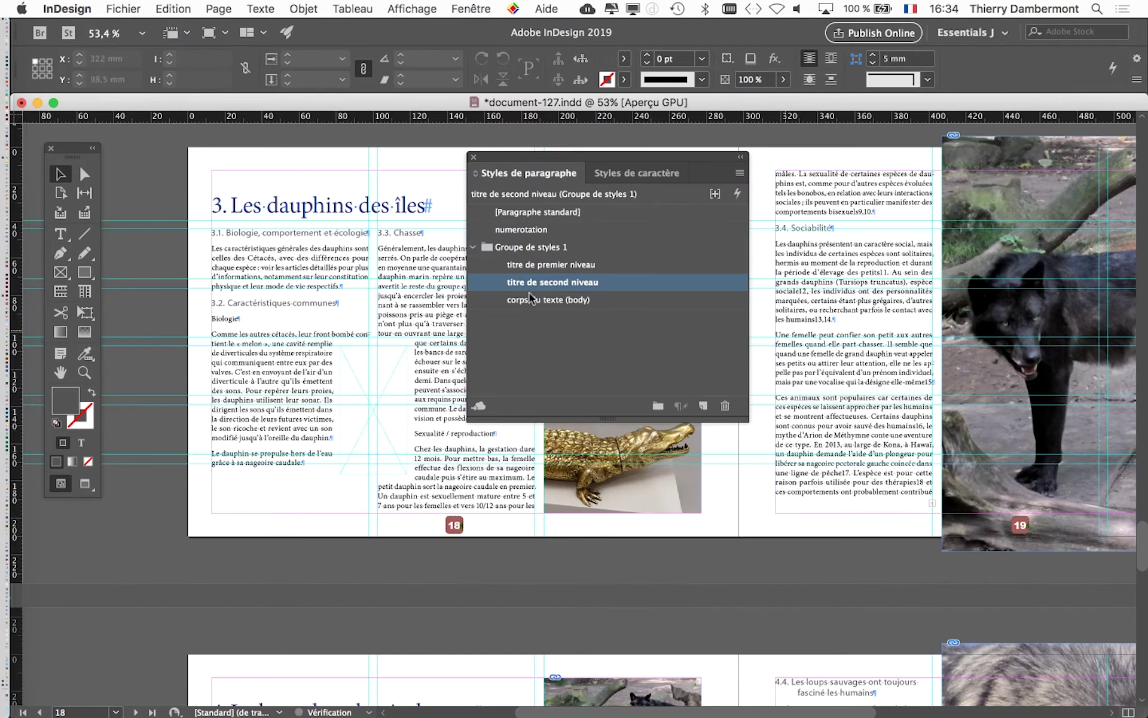
Step: Move the paragraph styles panel off the giraffe and car images and show the Fichier menu
mouse_move(490, 154)
left_mouse_down()
mouse_move(819, 337)
mouse_move(793, 311)
left_mouse_up()
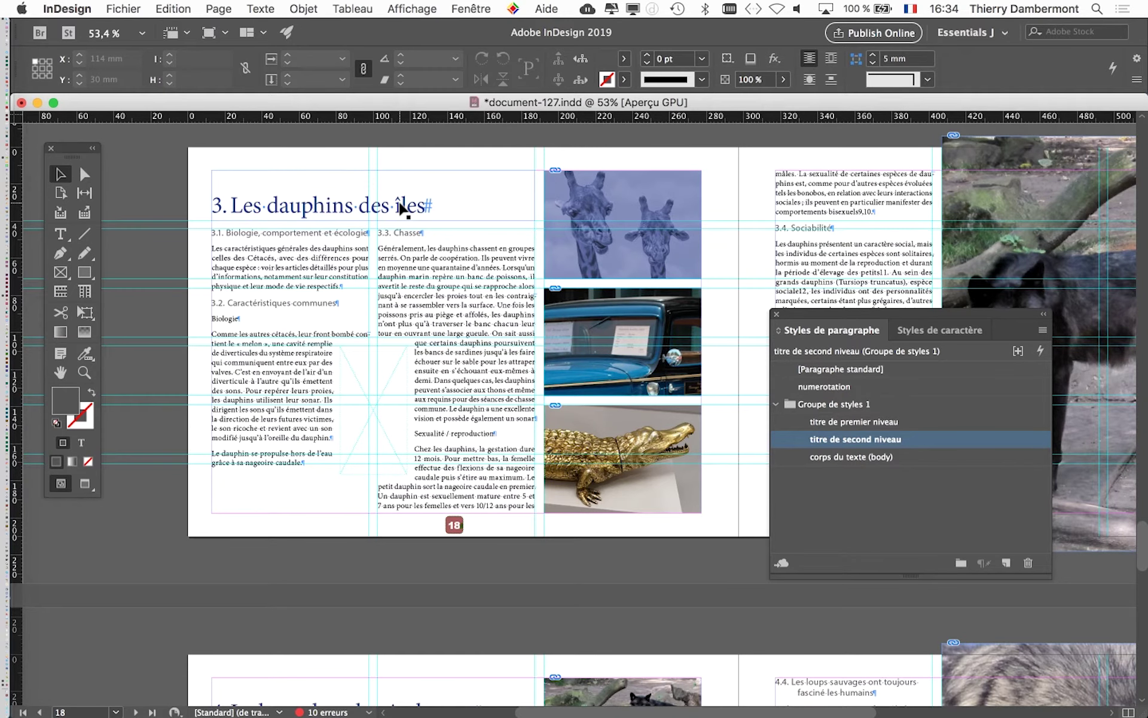
left_click(124, 9)
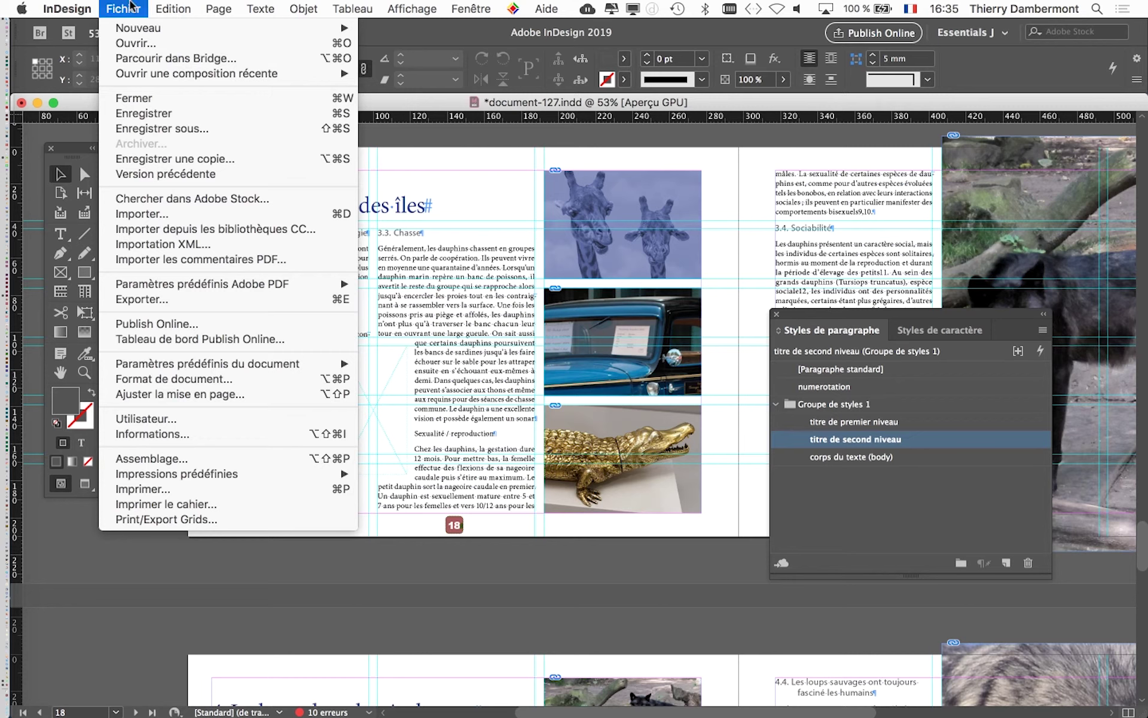
Step: Save a copy as document-128.indd in the doc-127-noms-racc folder
left_click(165, 129)
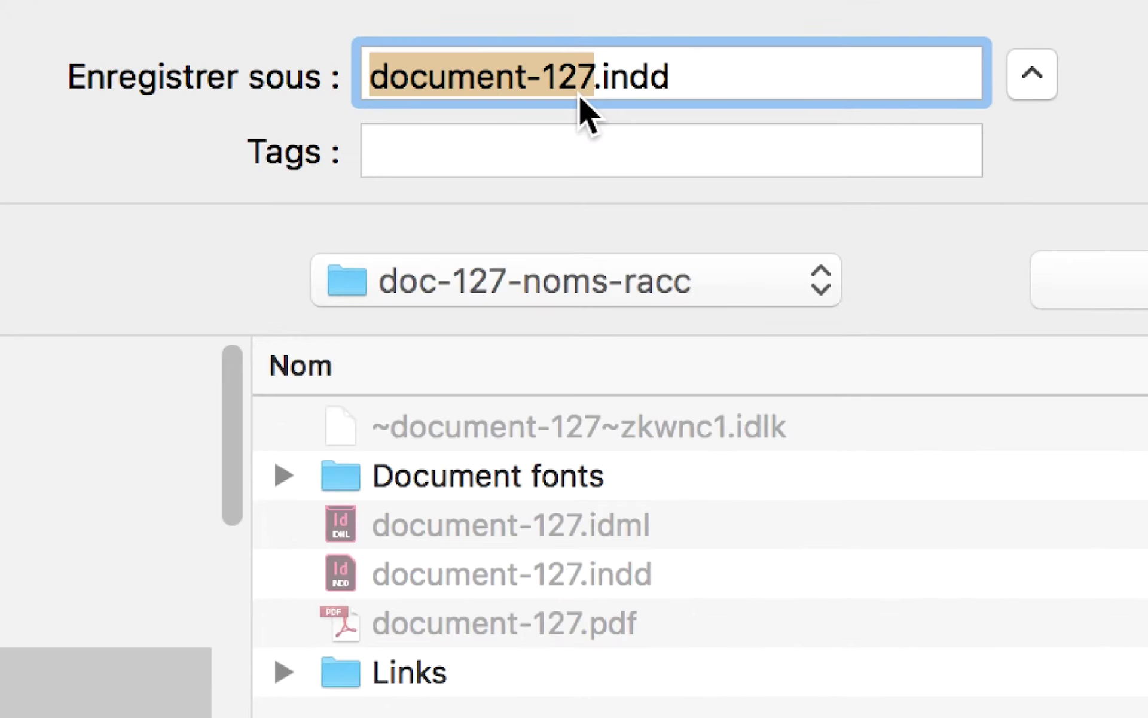
left_click(579, 96)
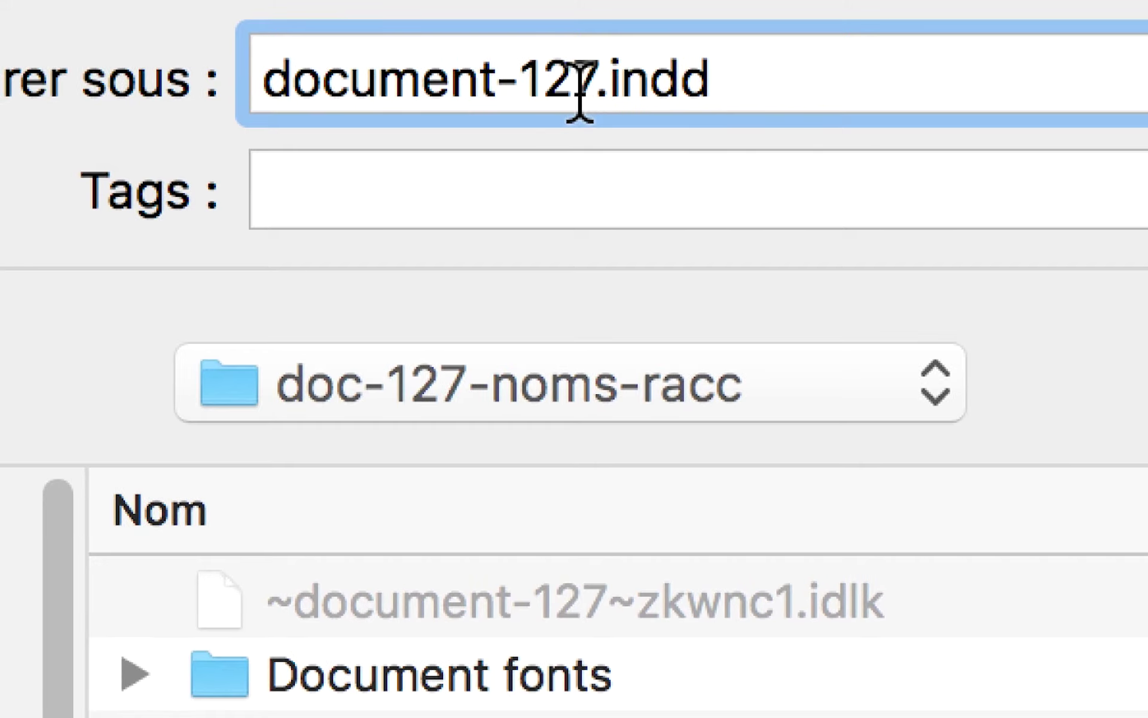
left_click_drag(573, 95, 592, 115)
type("8")
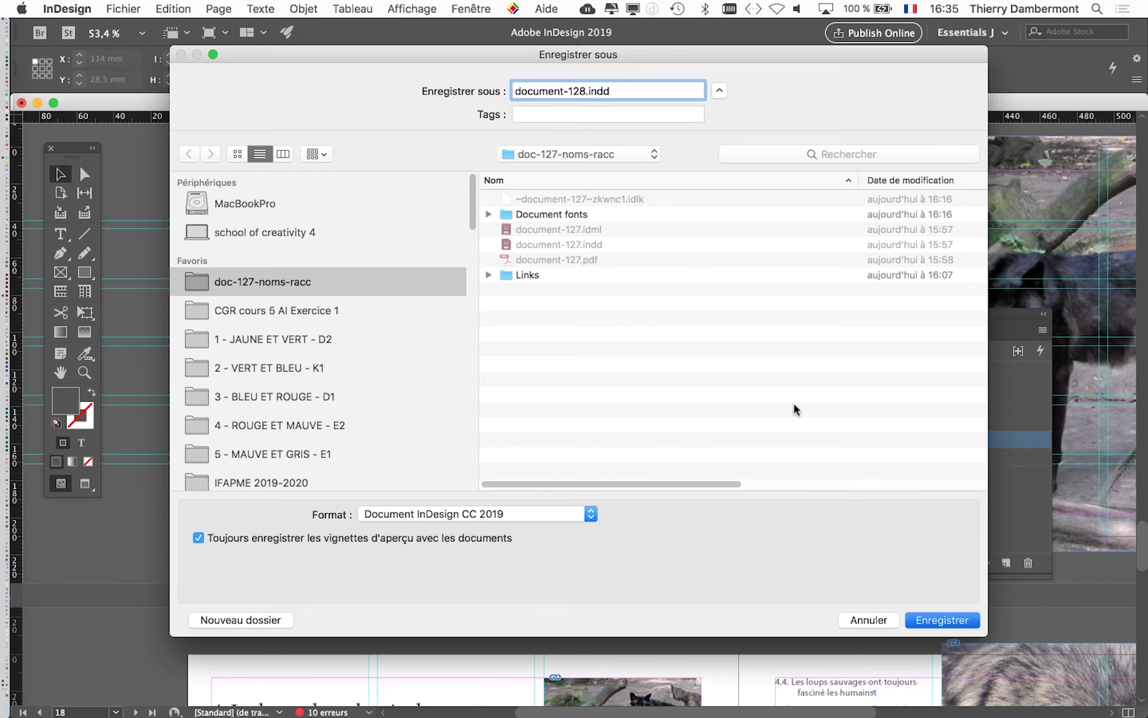
key("Return")
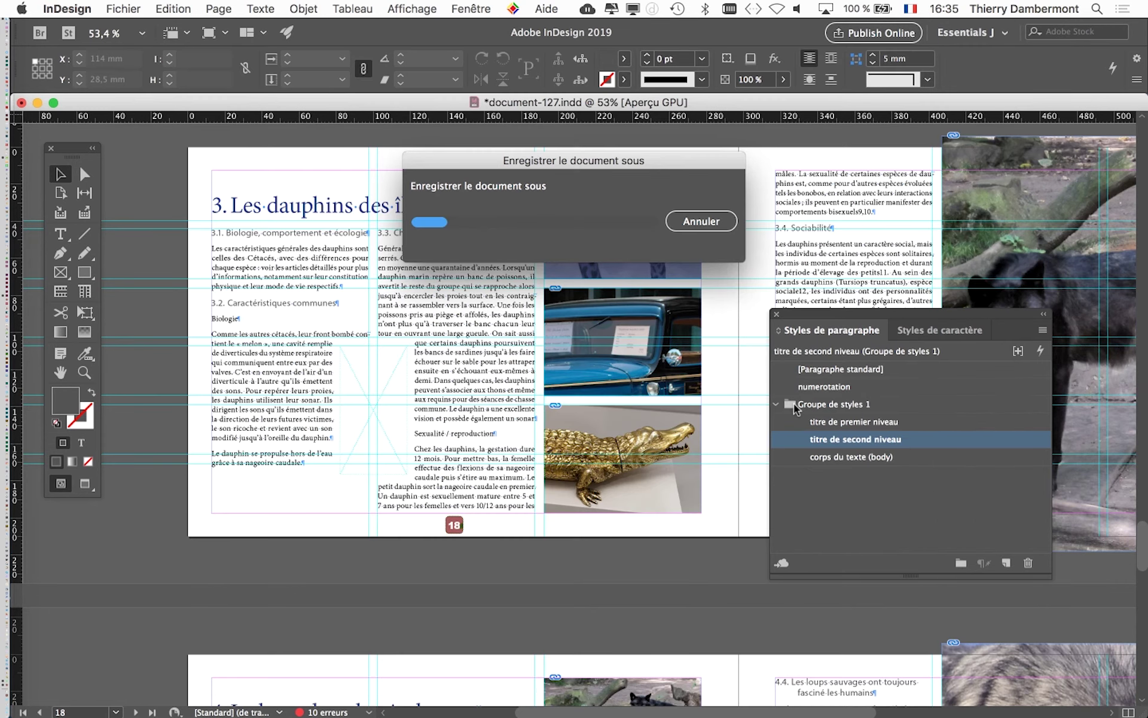